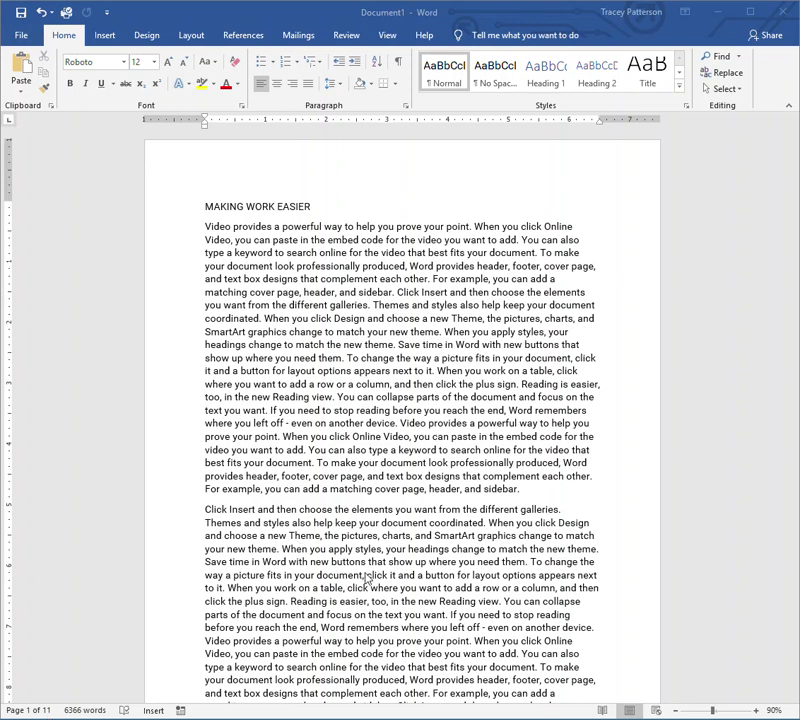
- Open the page 3 footer for editing and enlarge the view around its page number
scroll(365, 579, down, 2)
scroll(365, 579, down, 5)
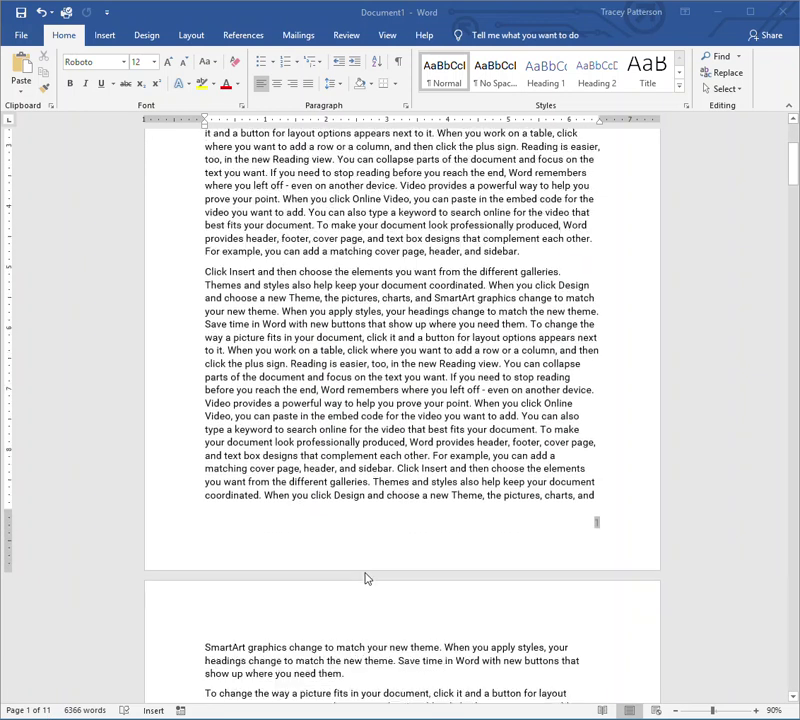
scroll(365, 579, down, 10)
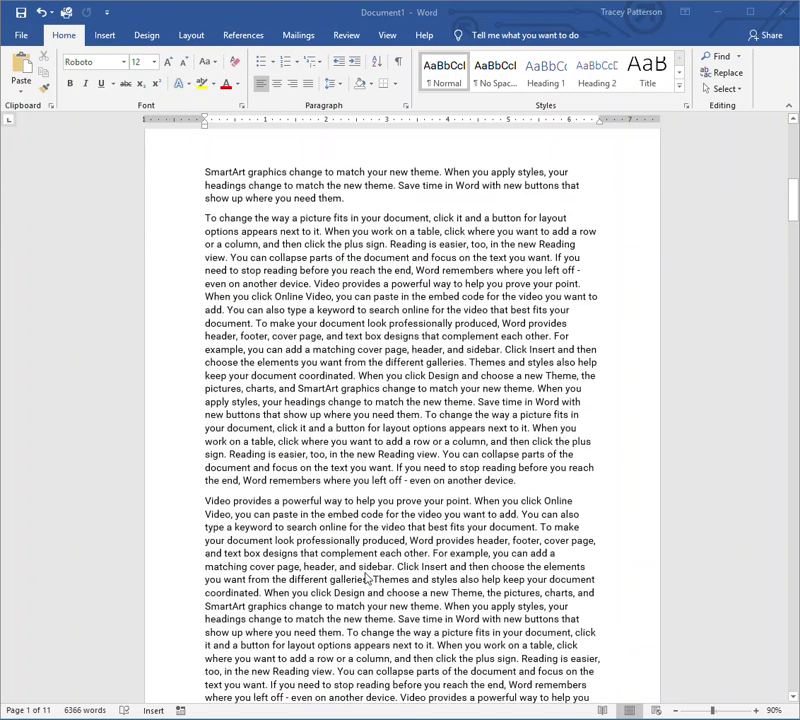
scroll(365, 579, down, 1)
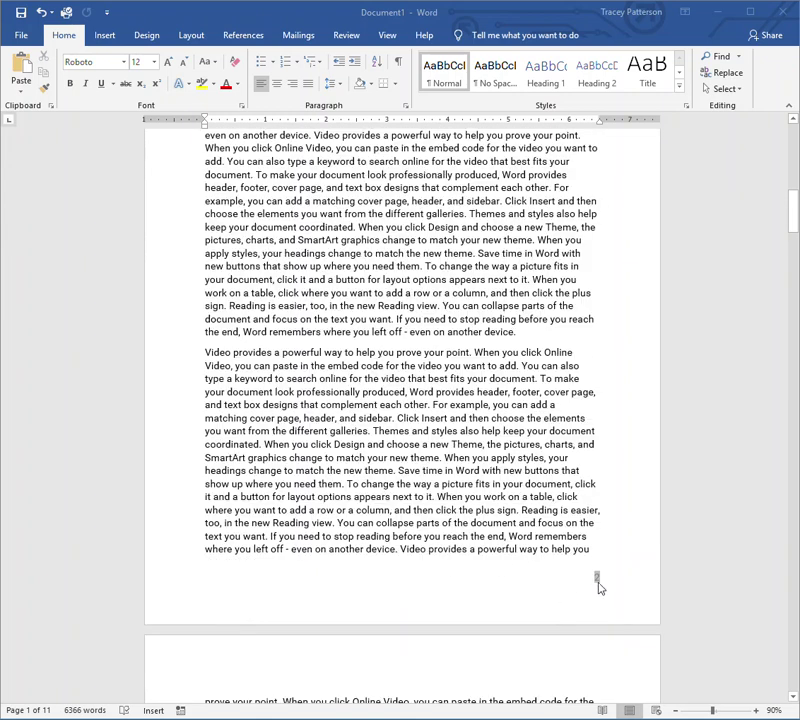
scroll(565, 595, down, 13)
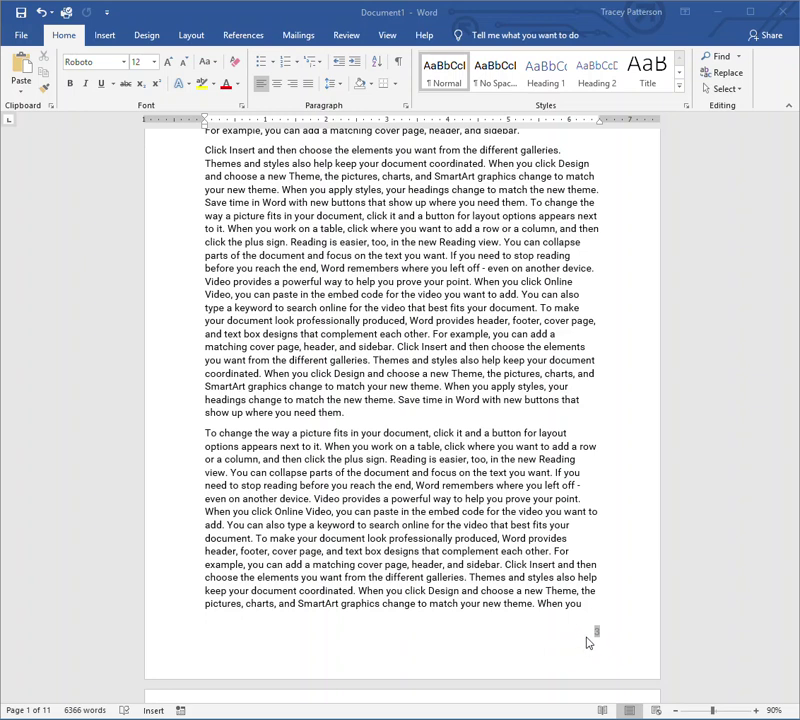
double_click(589, 640)
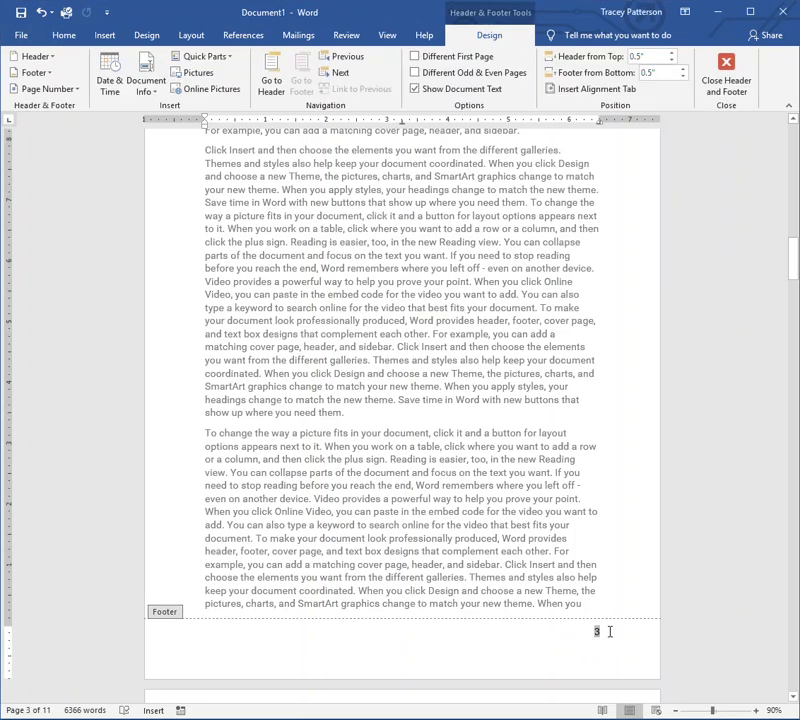
click(591, 629)
double_click(594, 630)
ctrl+scroll(608, 642, up, 8)
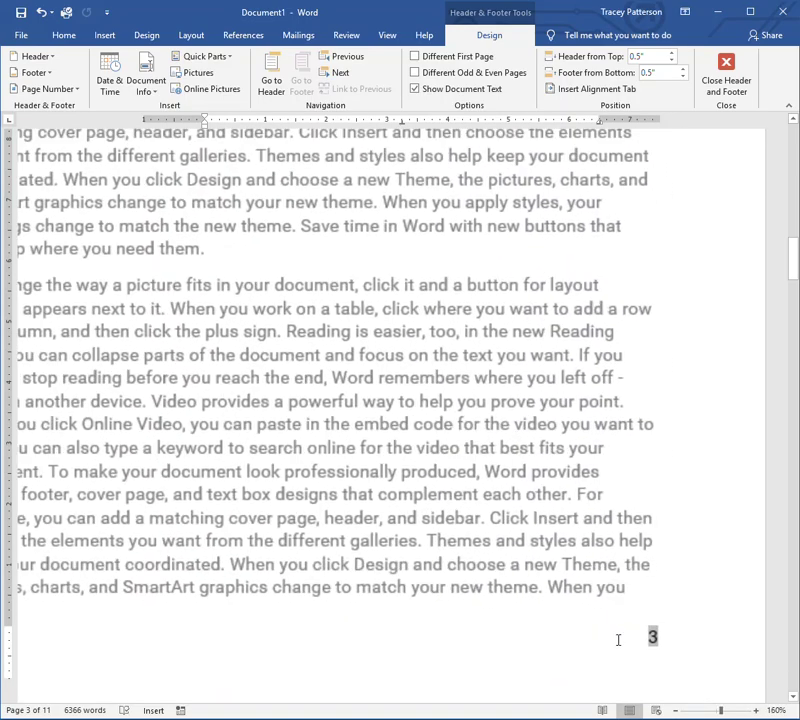
scroll(627, 637, up, 2)
scroll(627, 637, down, 4)
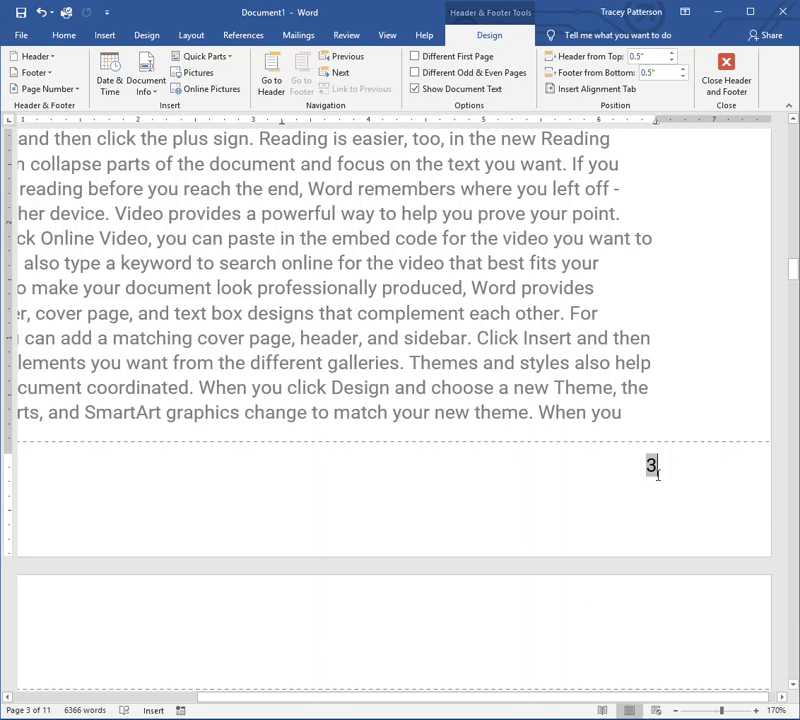
- Insert a NumPages field after the page number in the footer, keeping the format at (none)
click(658, 462)
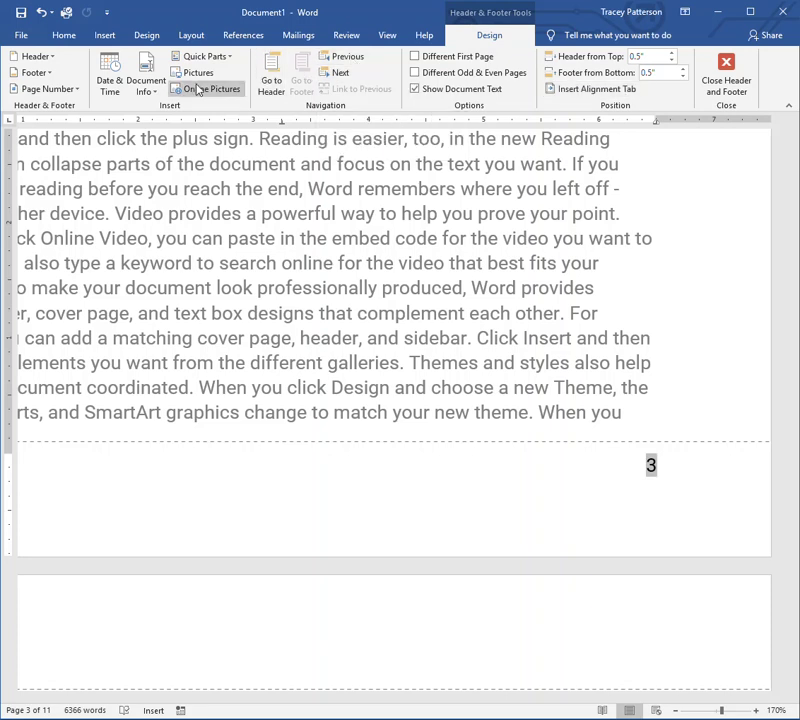
click(142, 92)
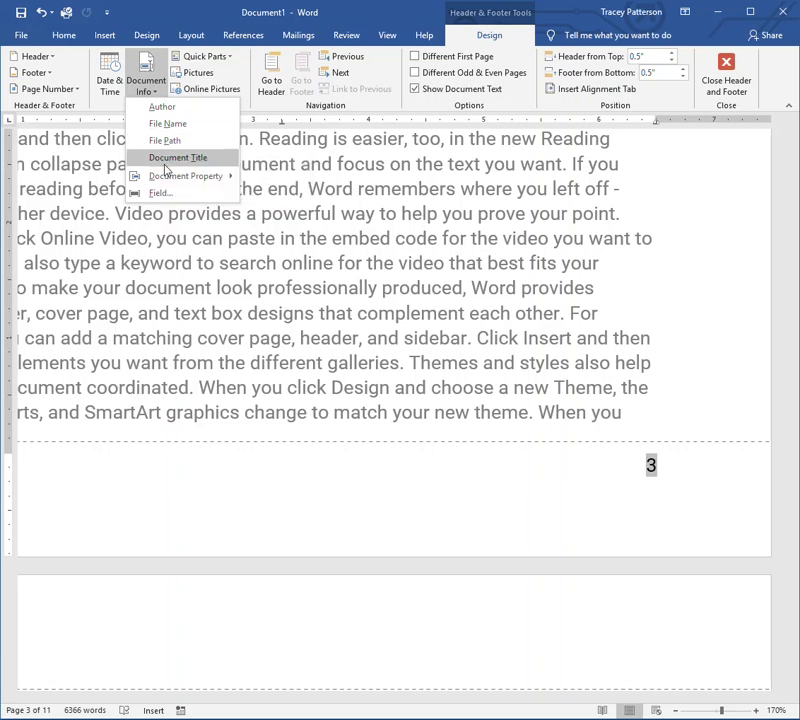
click(160, 194)
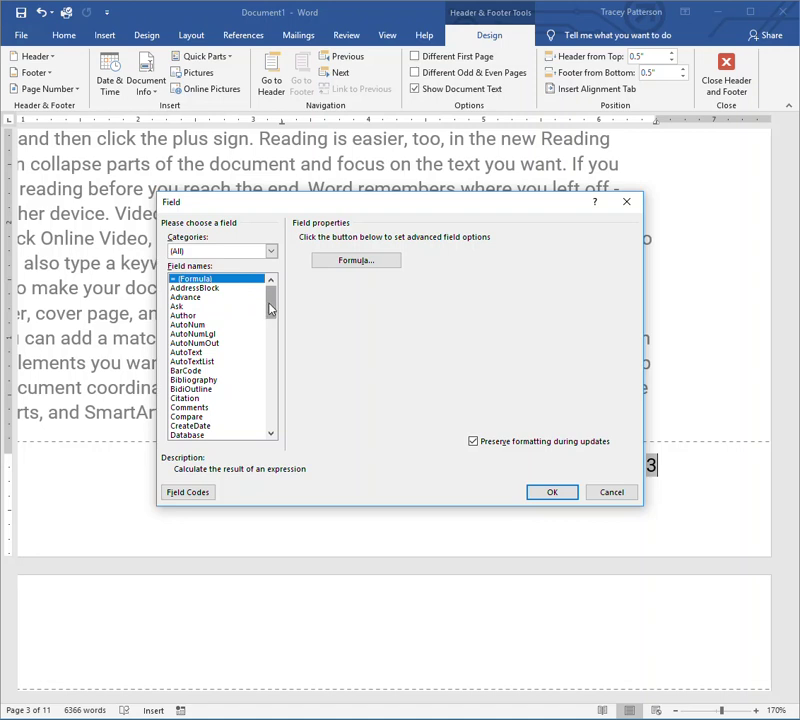
drag(270, 309, 268, 381)
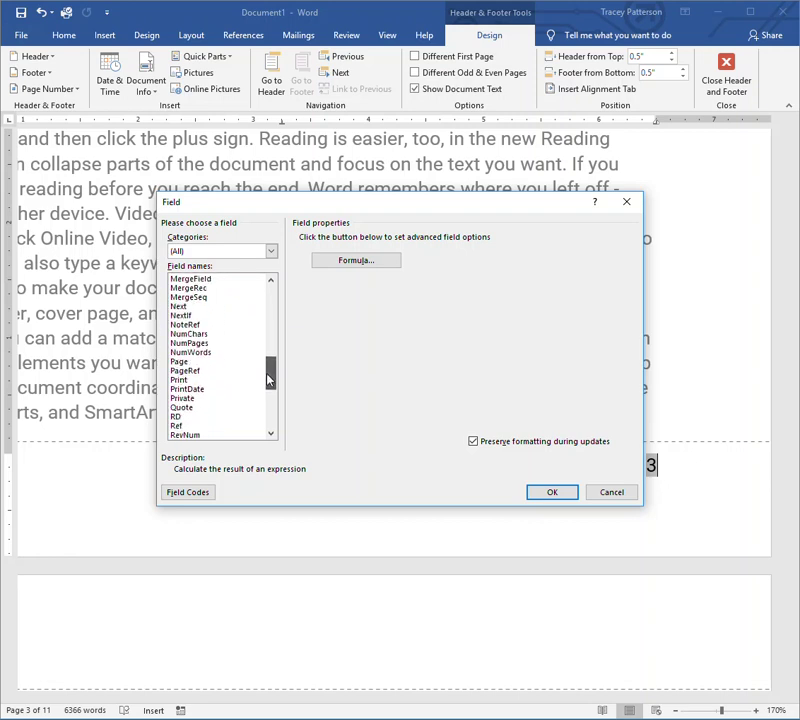
click(187, 343)
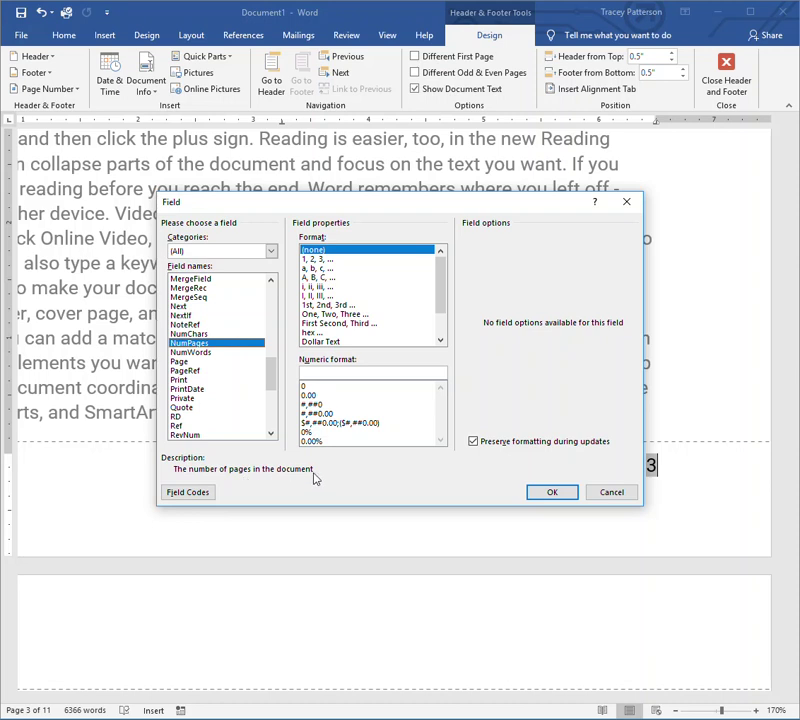
click(546, 495)
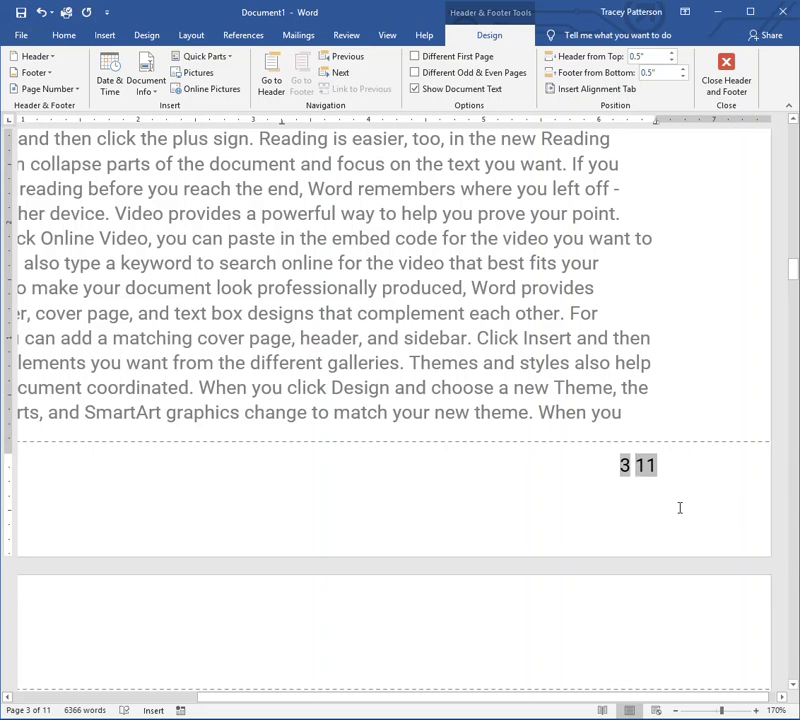
- Add the word "of" between the page number and the total-pages field, and close the footer
text(OF)
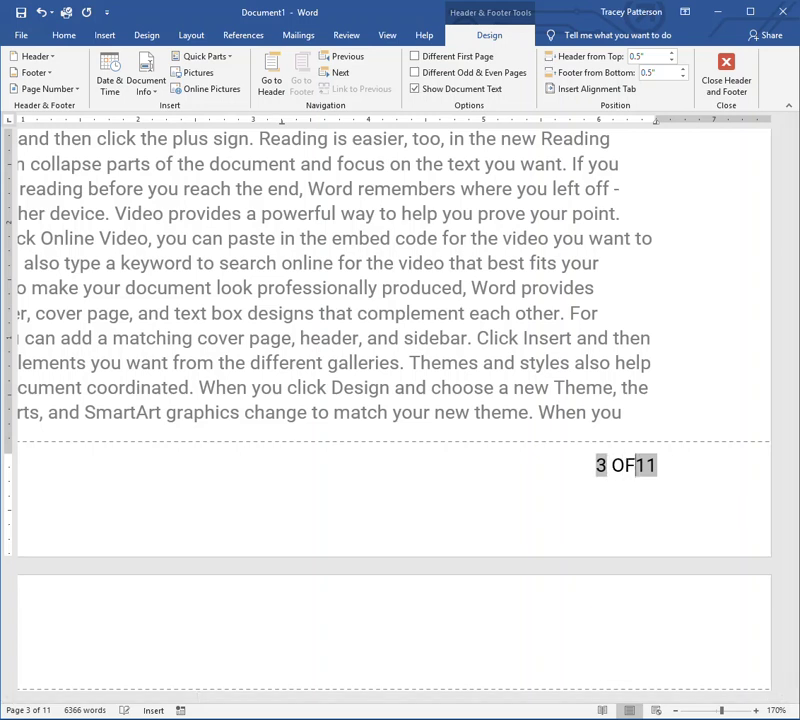
key(BackSpace)
key(BackSpace)
text(of)
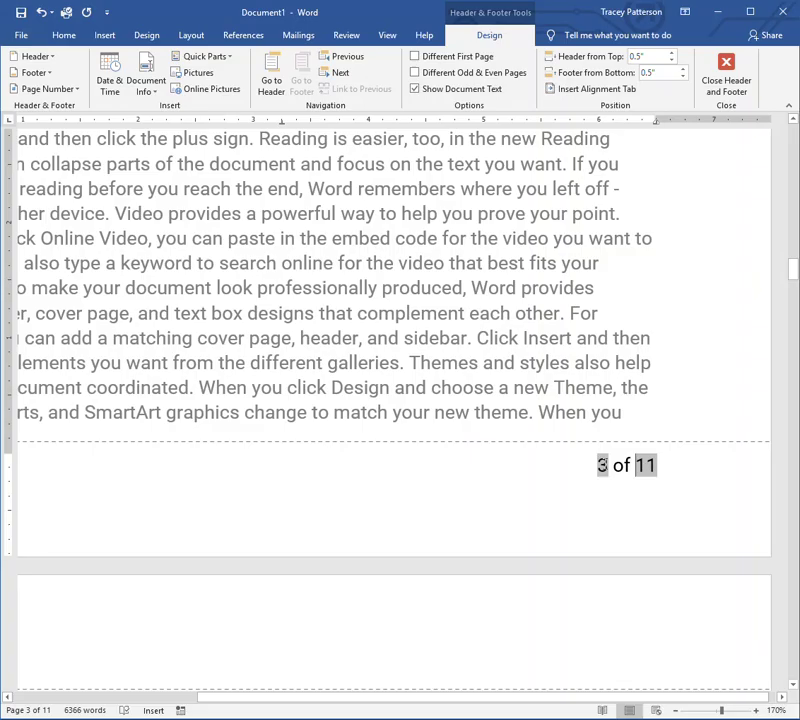
click(730, 82)
- Examine the footer page numbering on the first three pages of the document
ctrl+scroll(520, 273, down, 6)
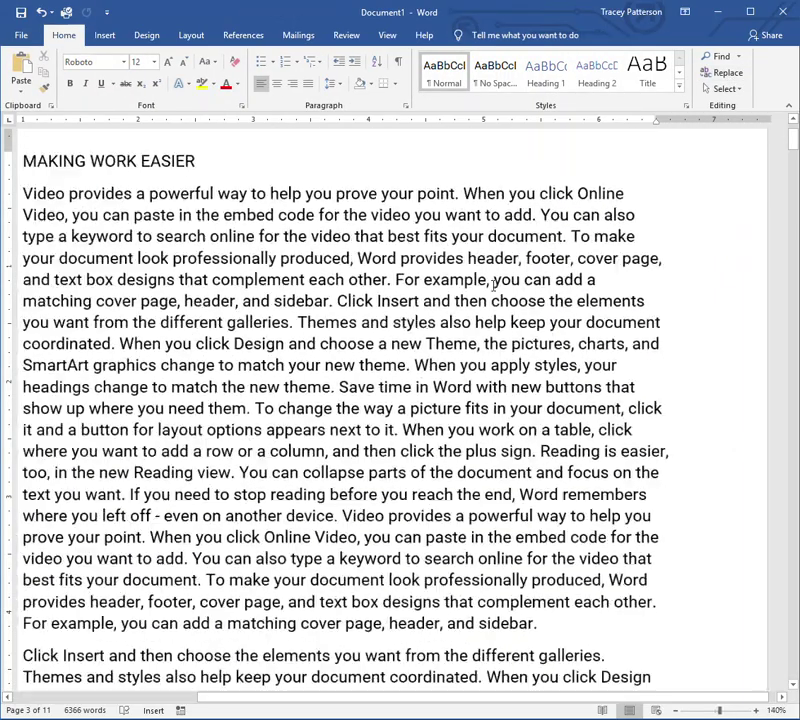
ctrl+scroll(493, 287, down, 1)
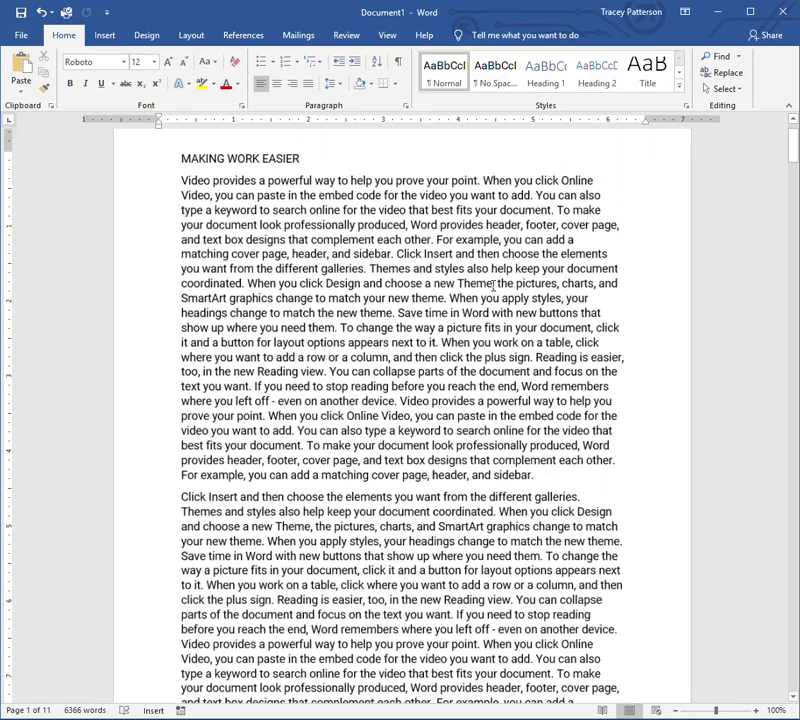
scroll(493, 287, down, 4)
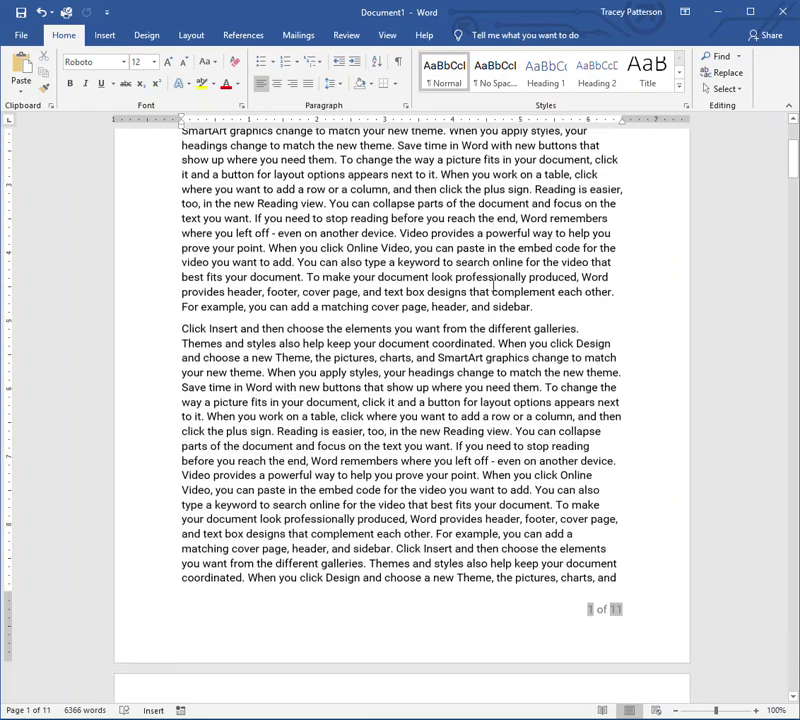
scroll(493, 287, down, 5)
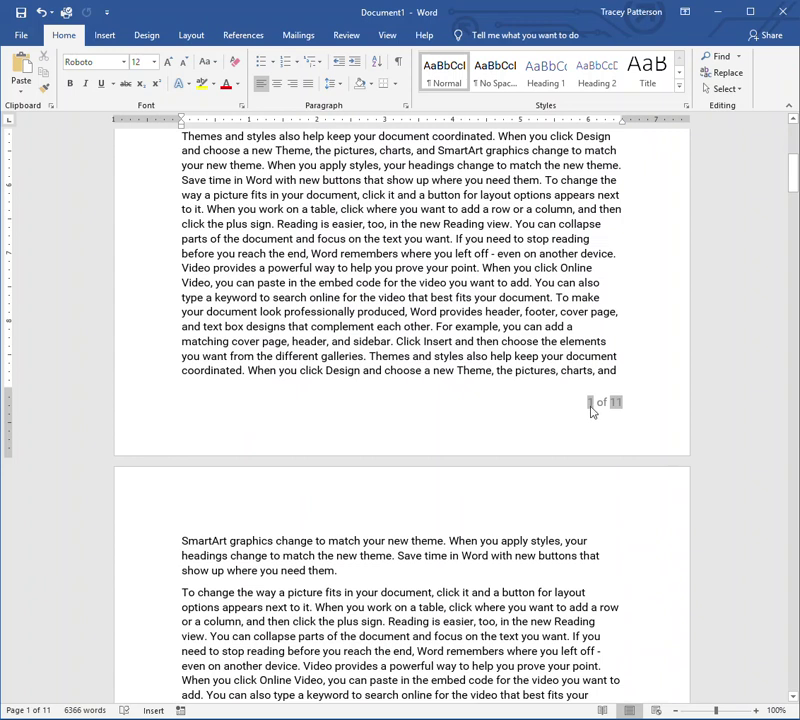
scroll(580, 458, down, 2)
scroll(634, 348, down, 2)
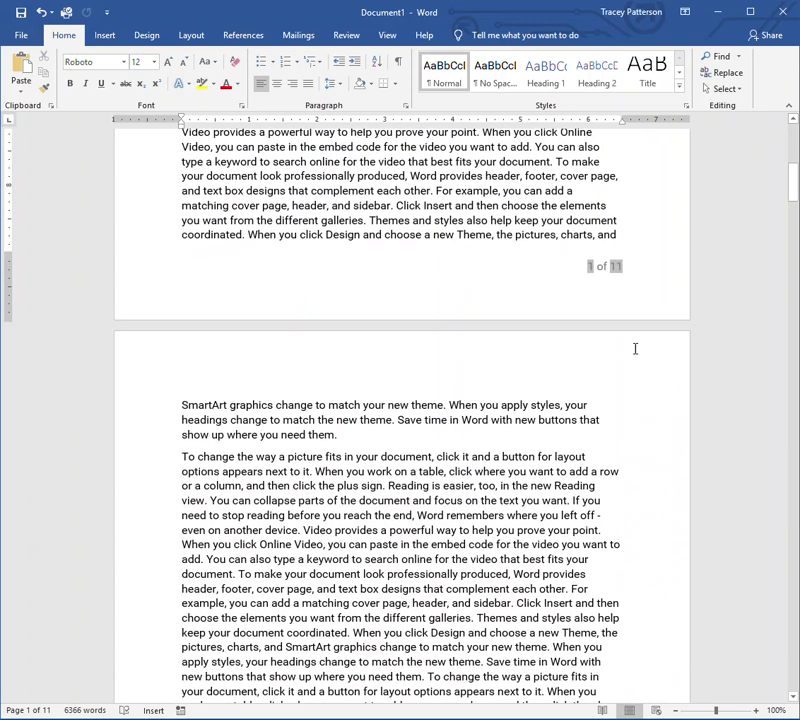
scroll(612, 282, down, 9)
scroll(560, 467, down, 15)
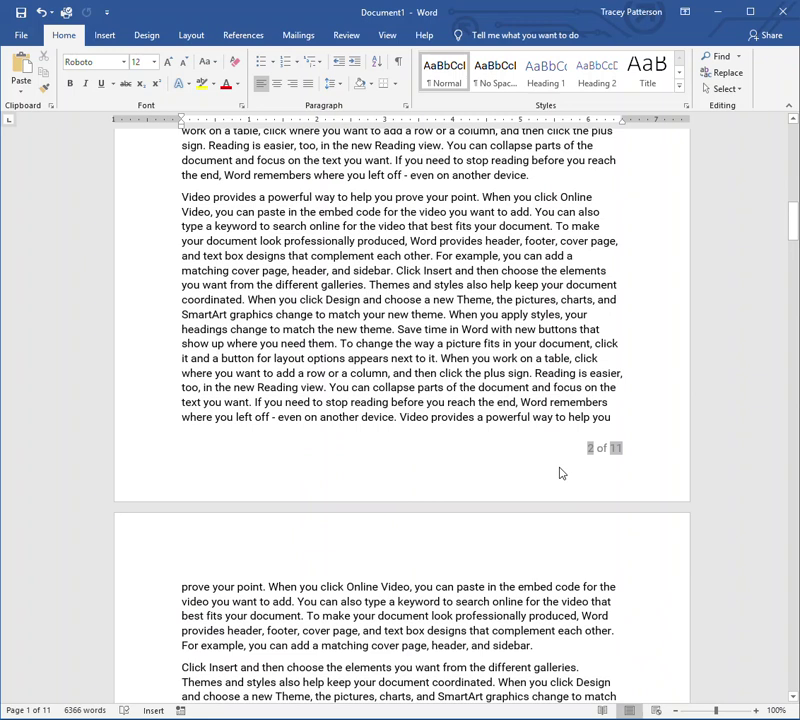
scroll(565, 469, down, 3)
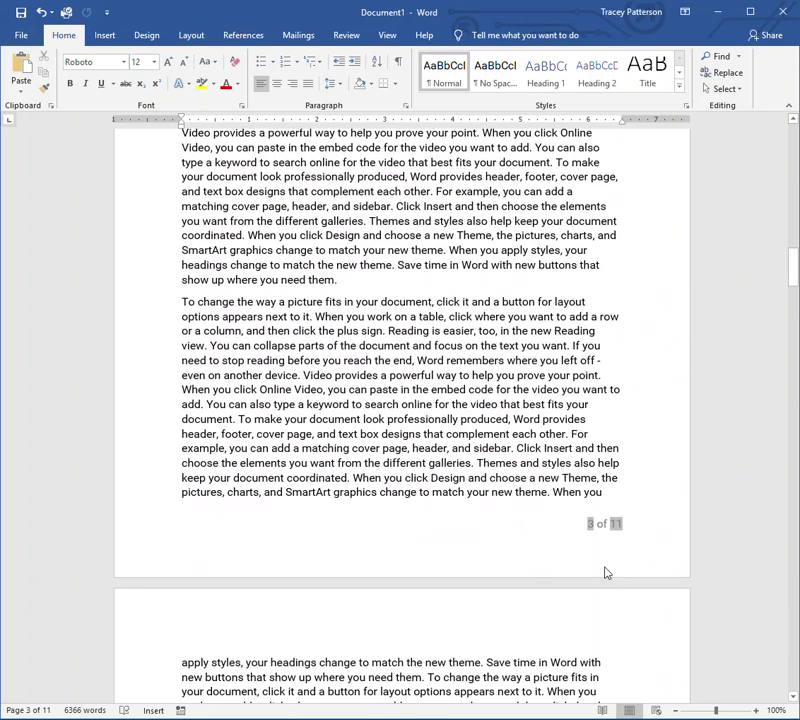
- Copy the text from partway through page 9 to the document's end and paste it after the last paragraph
drag(795, 277, 790, 626)
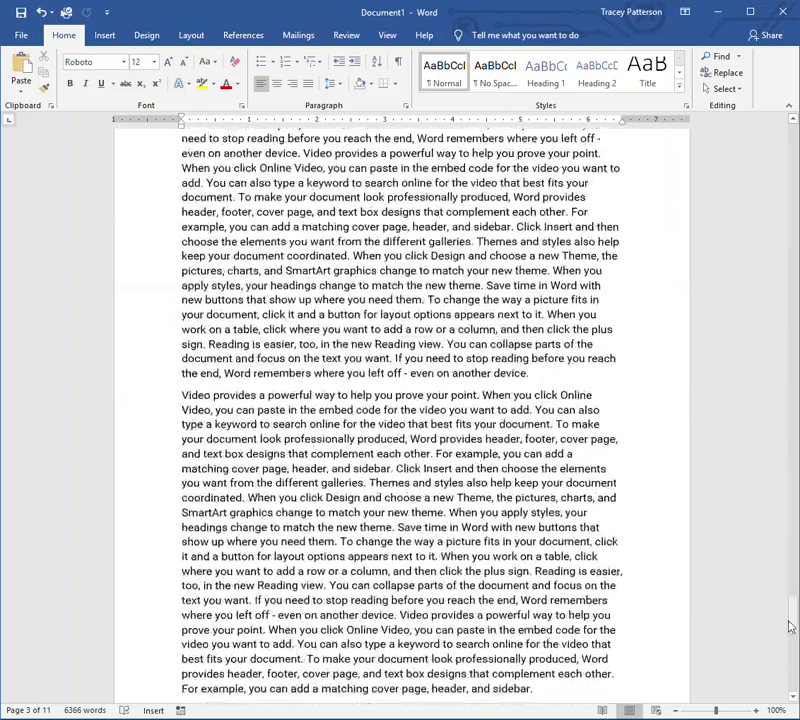
scroll(534, 461, down, 10)
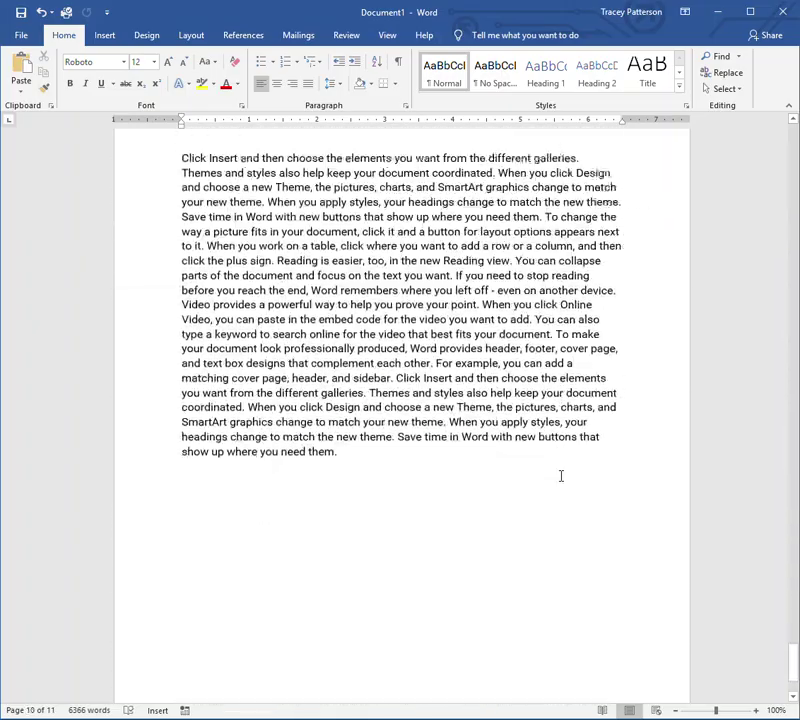
scroll(561, 476, down, 2)
scroll(530, 468, up, 4)
drag(391, 580, 234, 240)
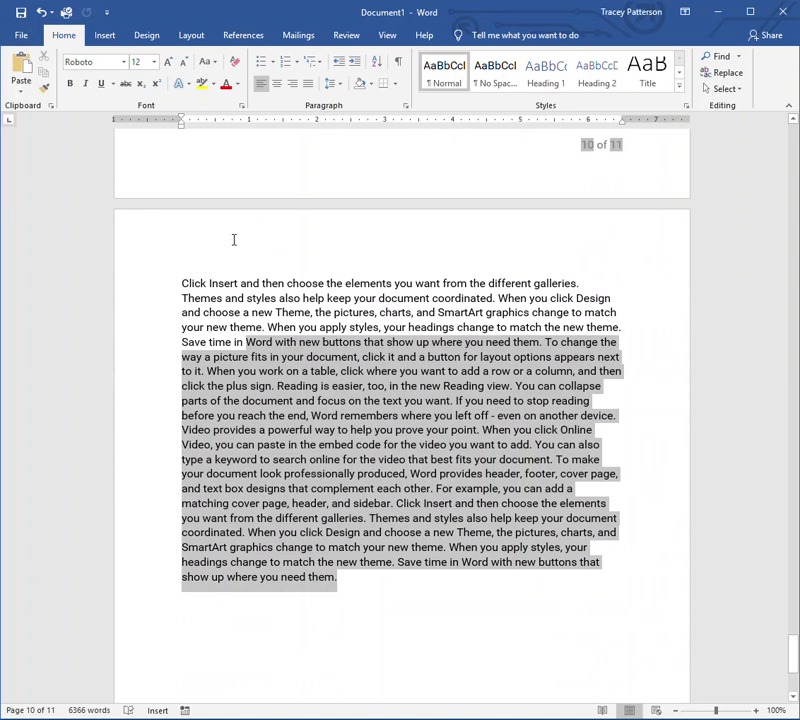
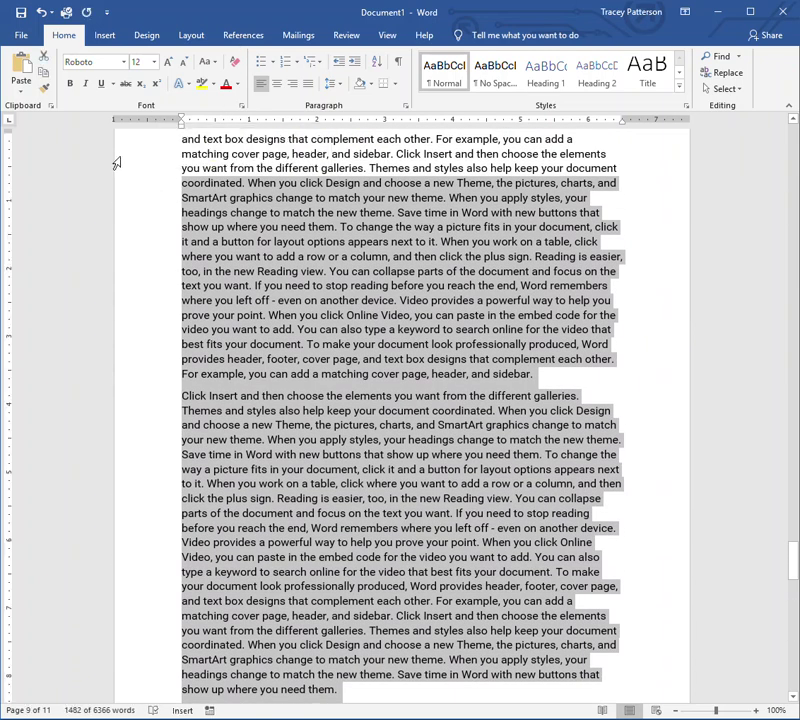
scroll(418, 345, down, 20)
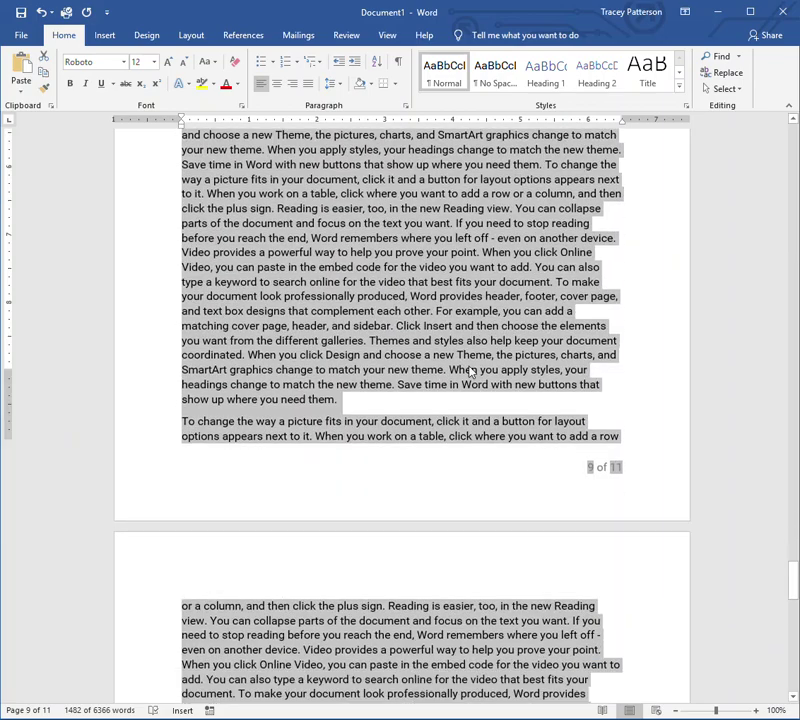
scroll(538, 573, down, 7)
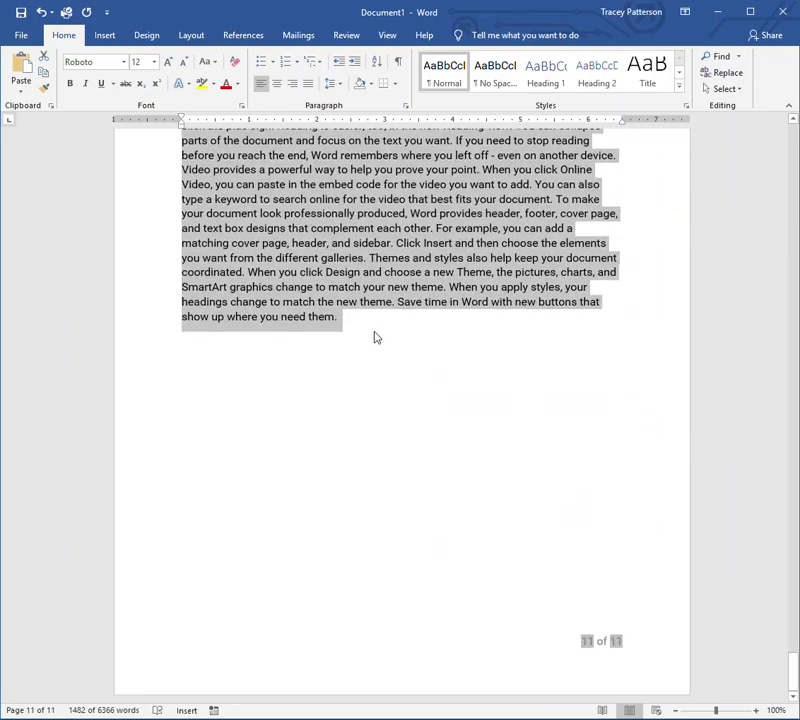
click(372, 333)
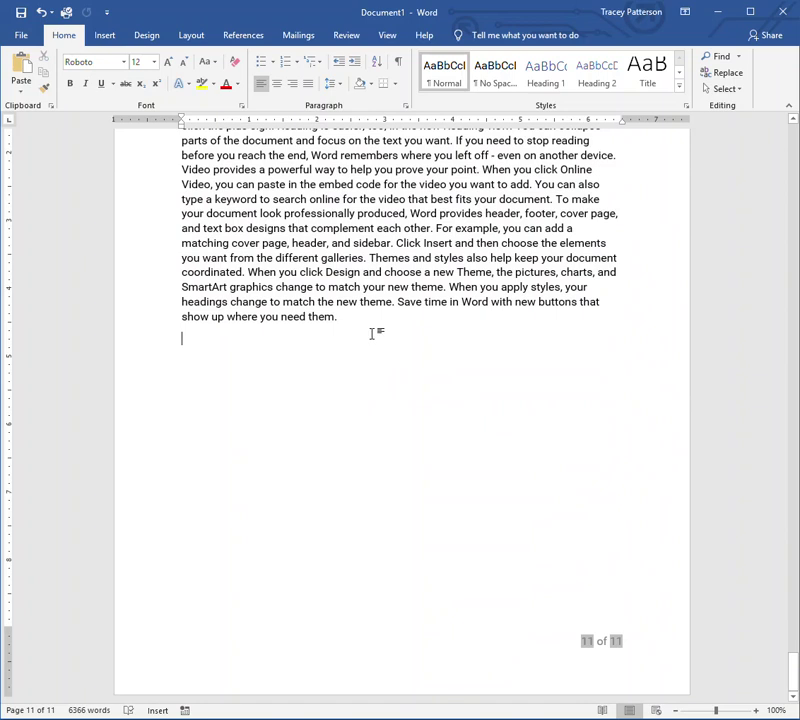
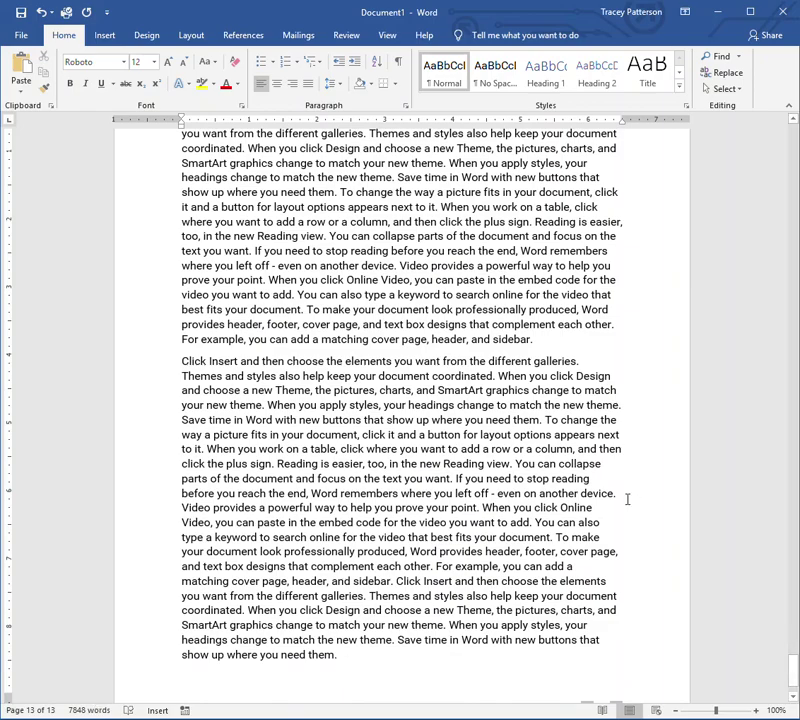
- Check the page number and total page count in the footer of the newly added pages
scroll(623, 498, up, 10)
click(593, 372)
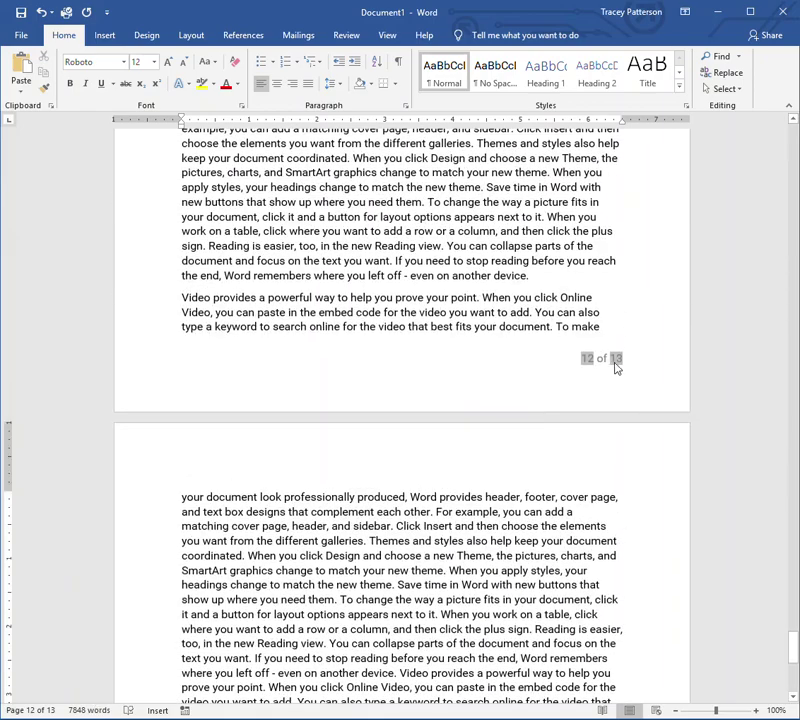
scroll(600, 383, up, 15)
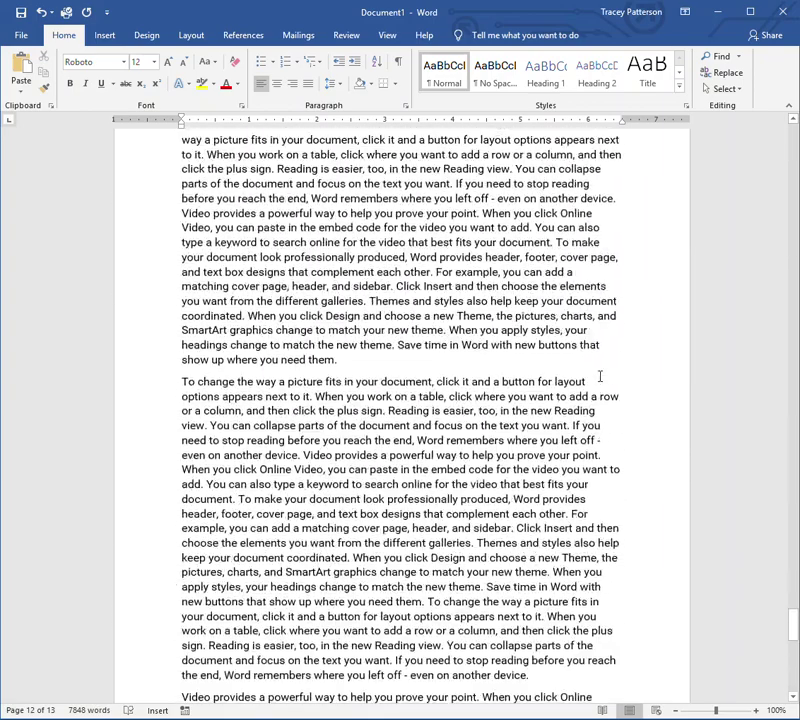